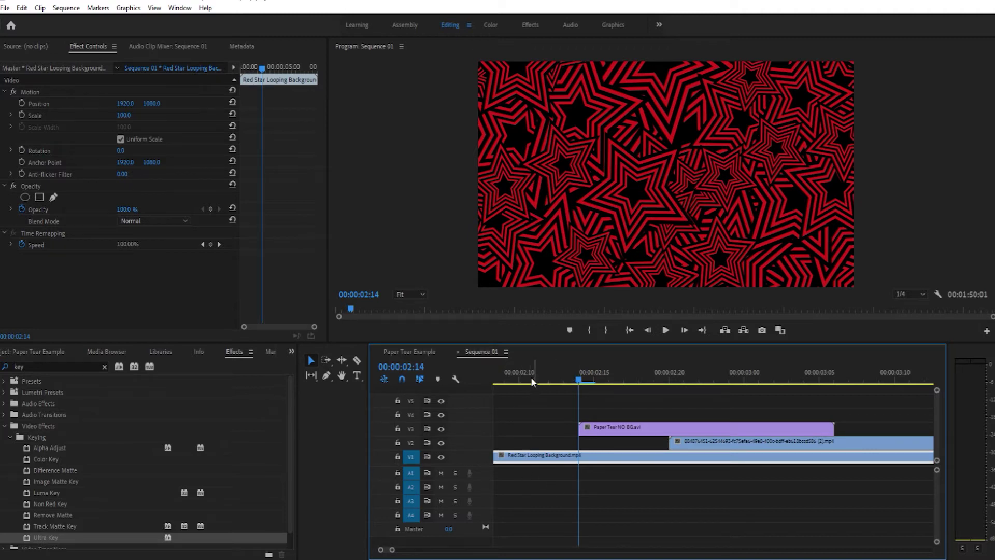
Step: Zoom the timeline out to show all clips and scrub the playhead to 00:00:02:17
drag(531, 377, 483, 381)
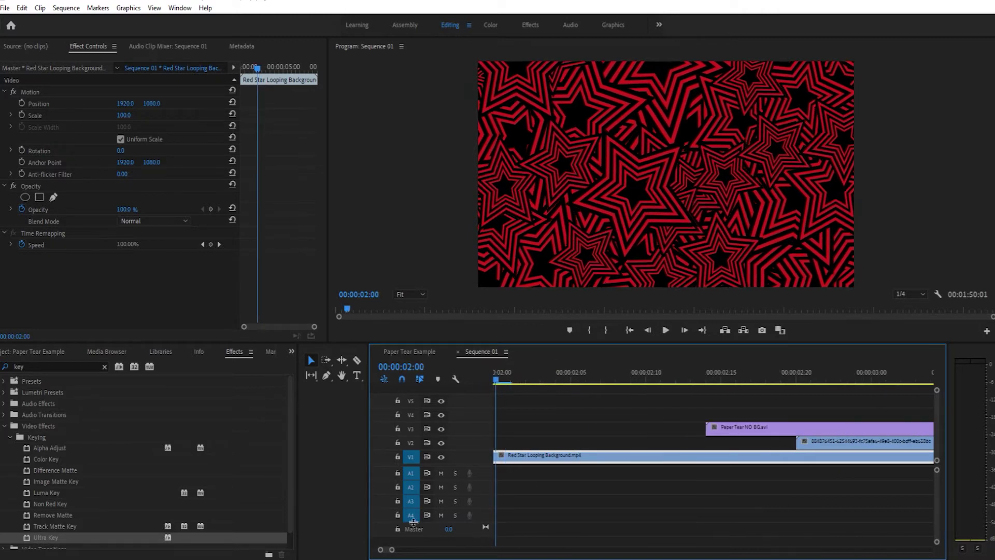
drag(392, 549, 407, 550)
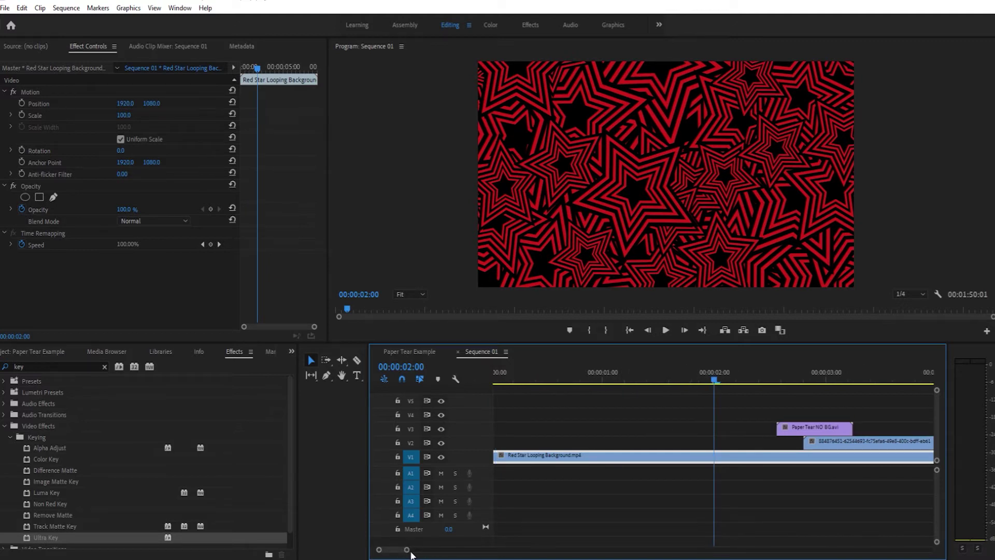
mouse_move(409, 550)
mouse_down()
mouse_move(433, 551)
mouse_move(421, 550)
mouse_up()
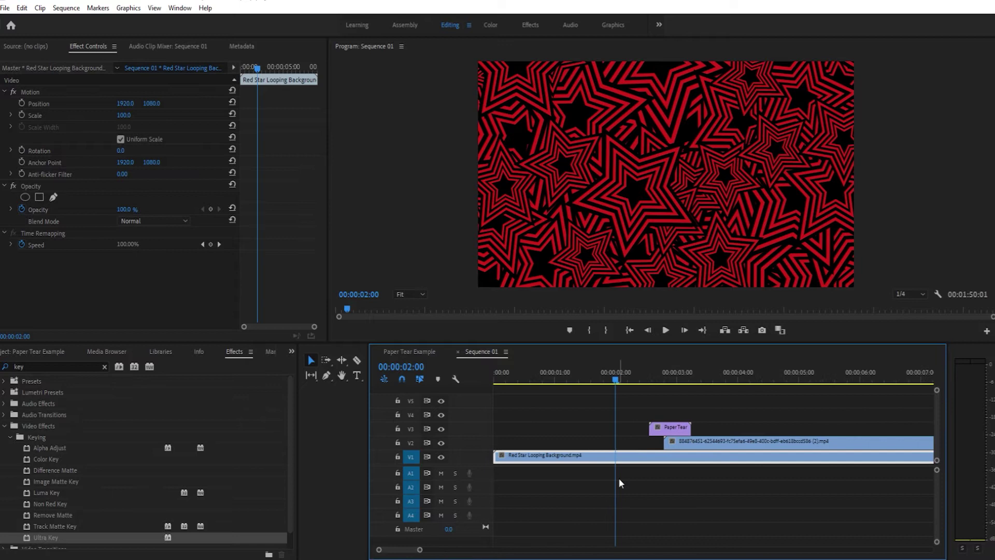
click(721, 376)
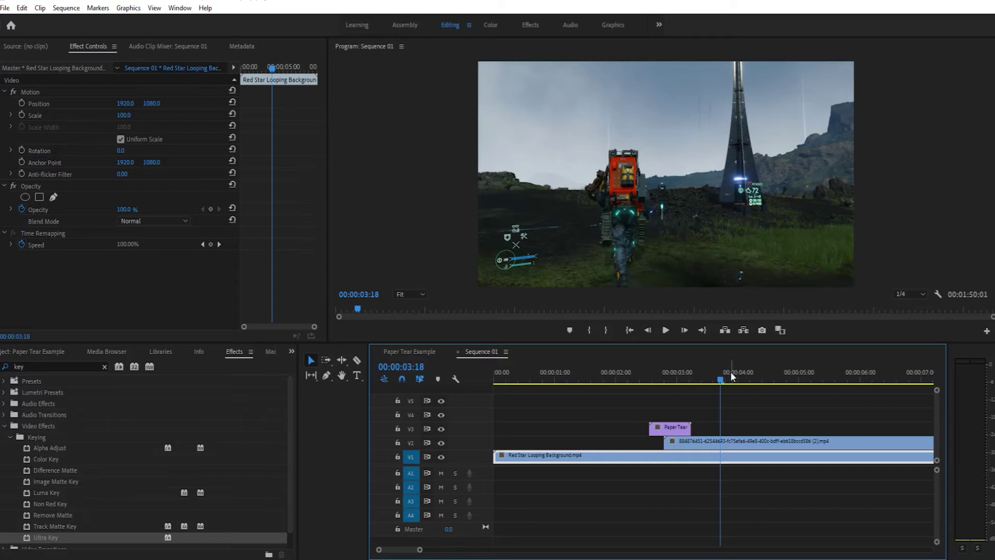
drag(716, 377, 660, 377)
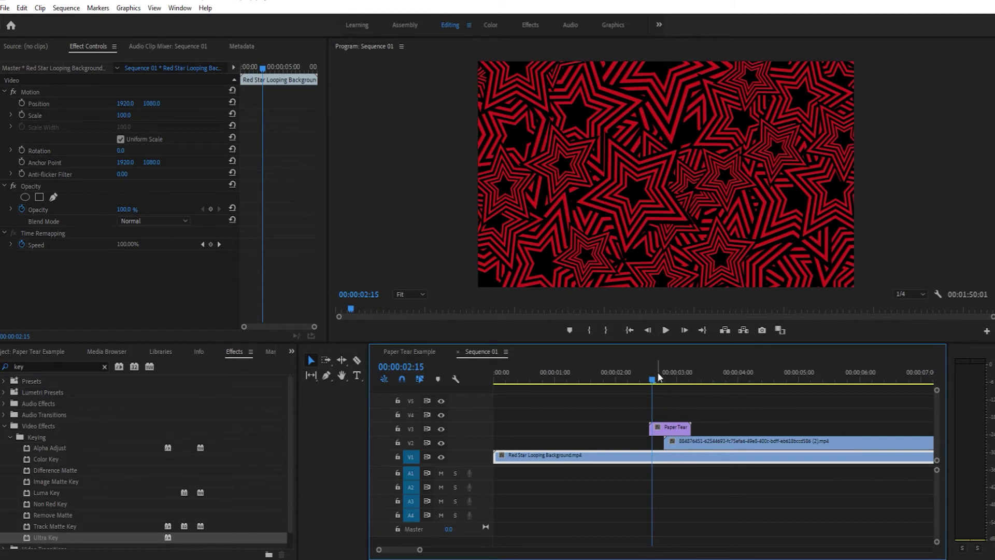
Step: Compare frames 00:00:02:19 and 00:00:02:20, where gameplay replaces the red stars inside the green hole
drag(659, 376, 668, 381)
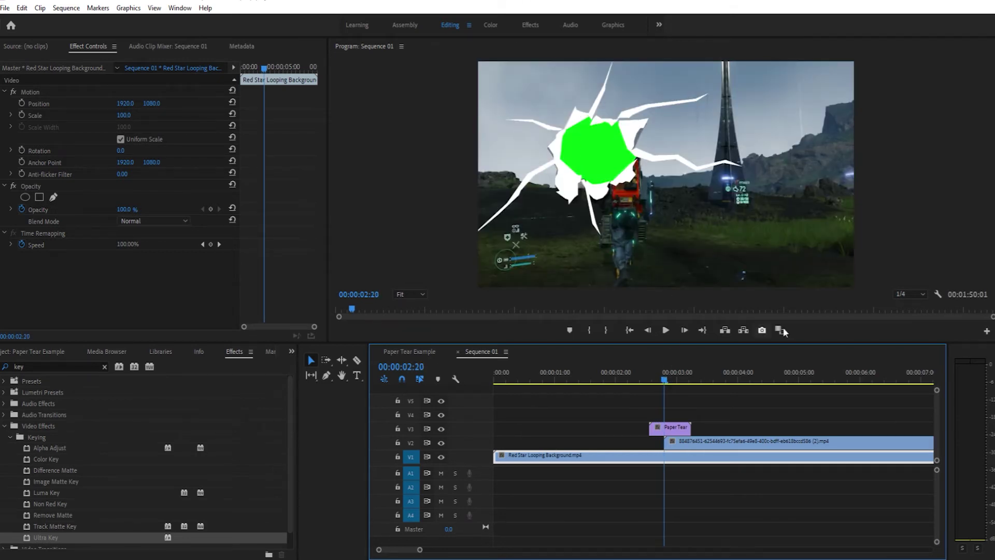
click(663, 381)
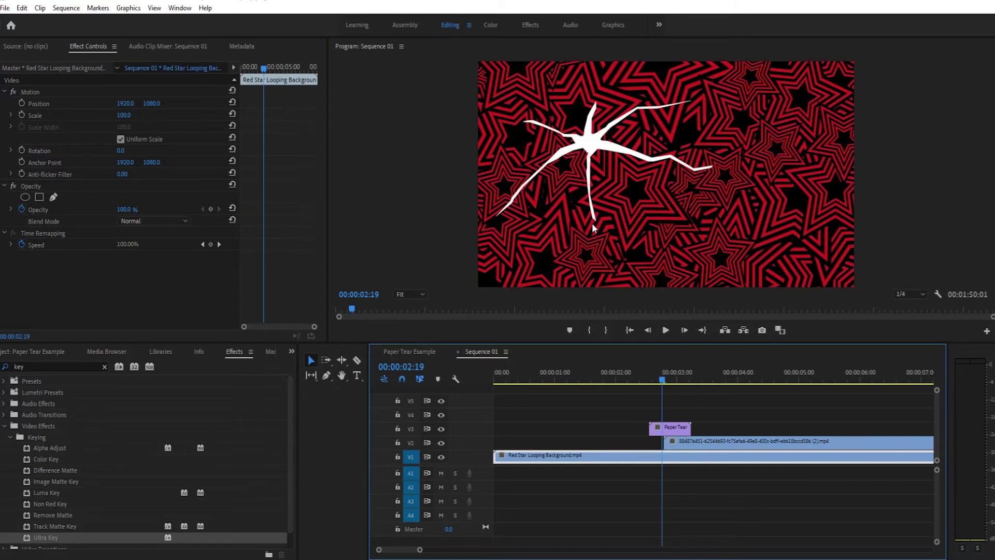
click(666, 382)
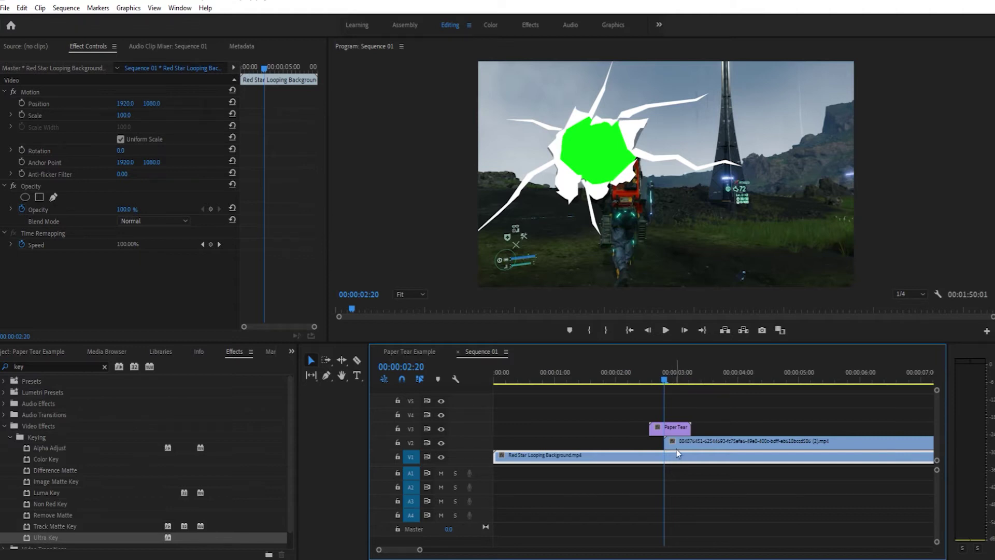
click(663, 381)
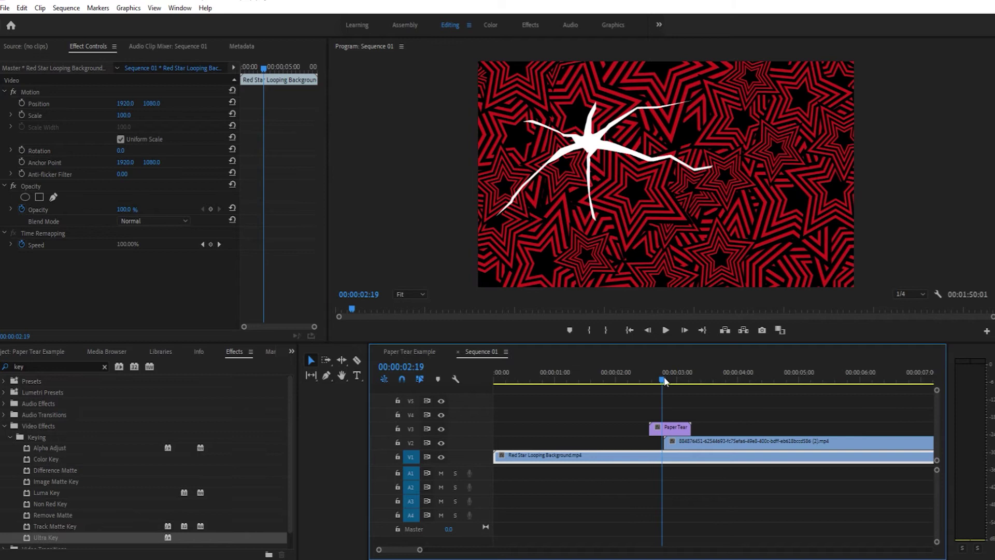
click(667, 381)
click(664, 381)
mouse_move(665, 380)
mouse_down()
mouse_move(653, 380)
mouse_move(667, 380)
mouse_up()
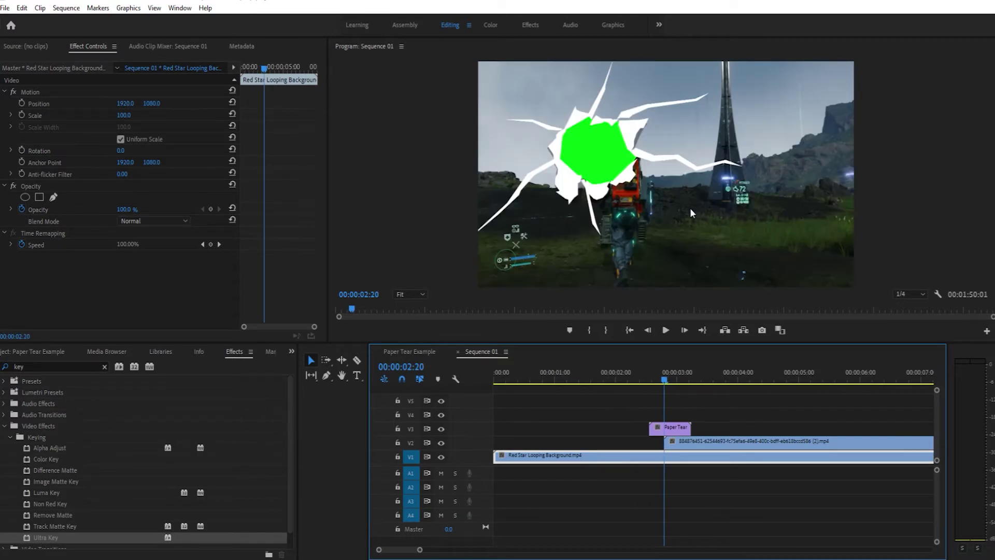
Step: Find Ultra Key by searching effects for 'key' and apply it to the Paper Tear clip
click(38, 367)
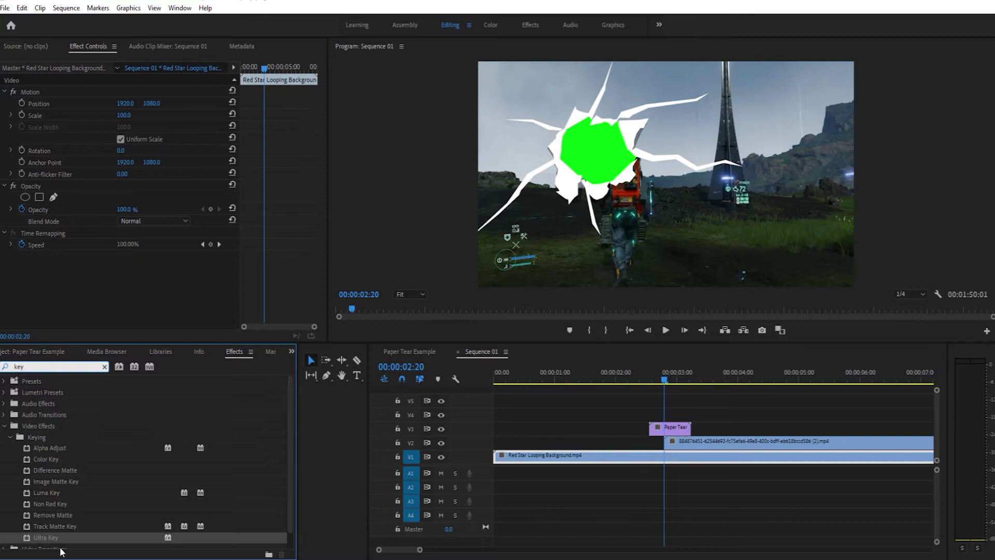
drag(60, 541, 668, 433)
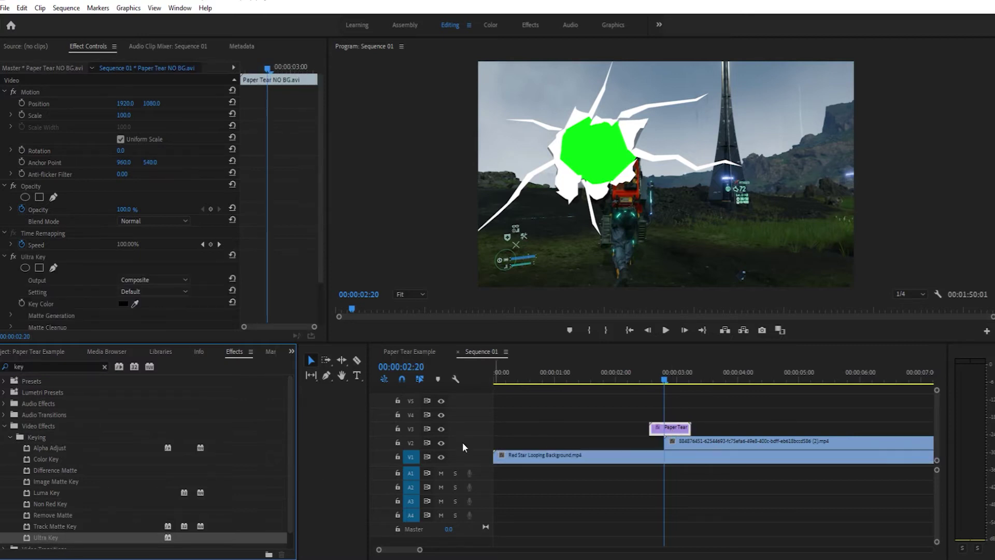
click(677, 430)
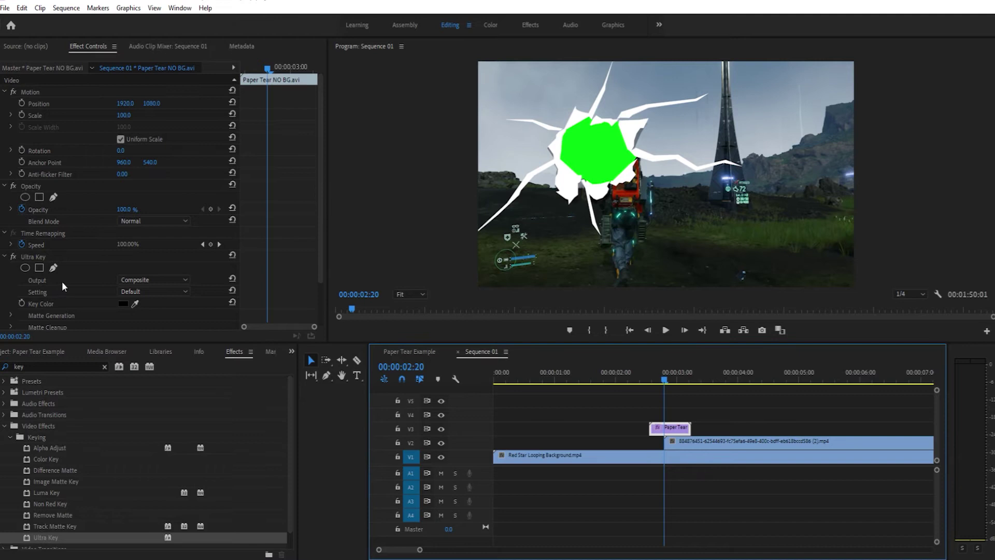
Step: Sample the green hole as Ultra Key's key colour and check the result earlier
click(135, 303)
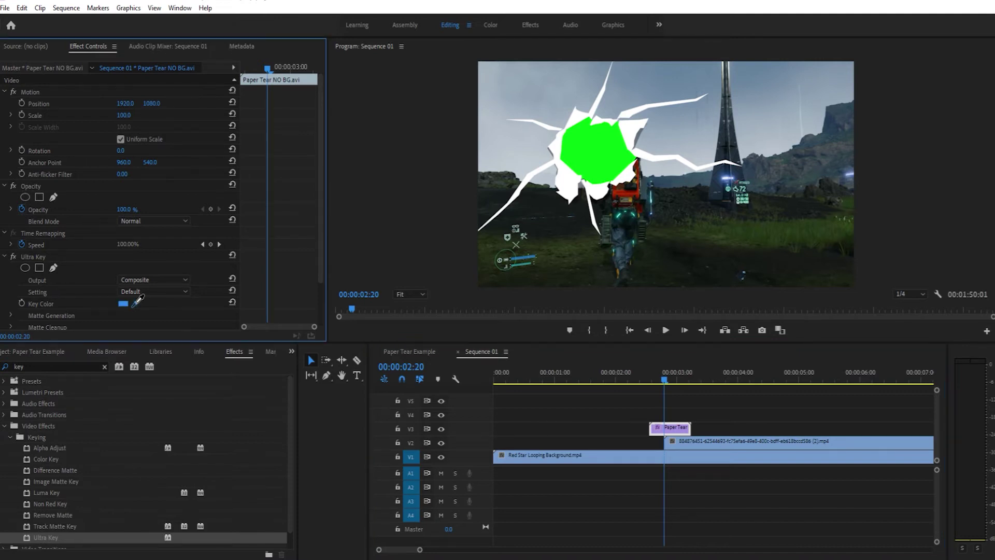
drag(137, 302, 601, 148)
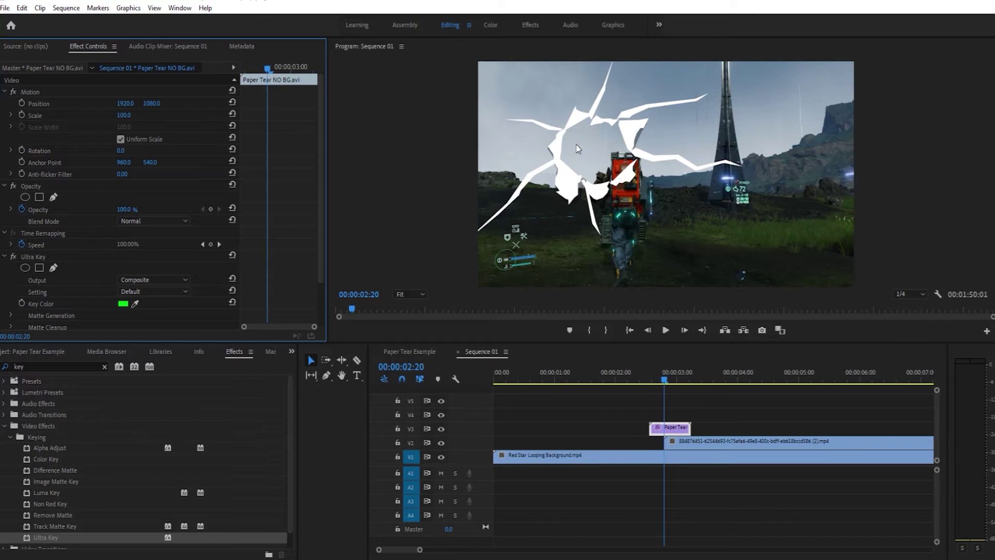
mouse_move(665, 379)
mouse_down()
mouse_move(647, 381)
mouse_move(688, 382)
mouse_move(629, 381)
mouse_move(666, 382)
mouse_up()
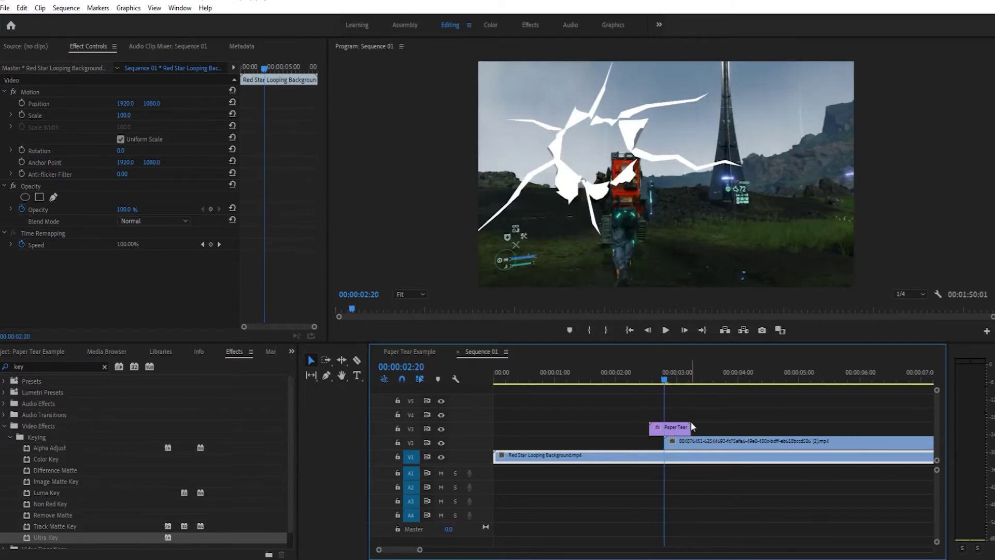
Step: Add an empty free-draw bezier opacity mask, Mask (1), to the V2 gameplay clip
click(684, 445)
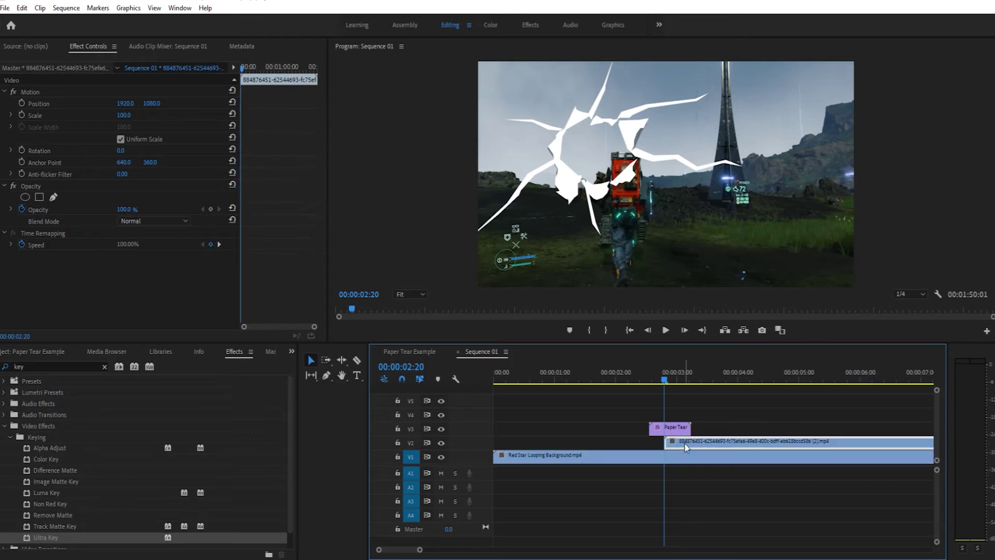
click(55, 195)
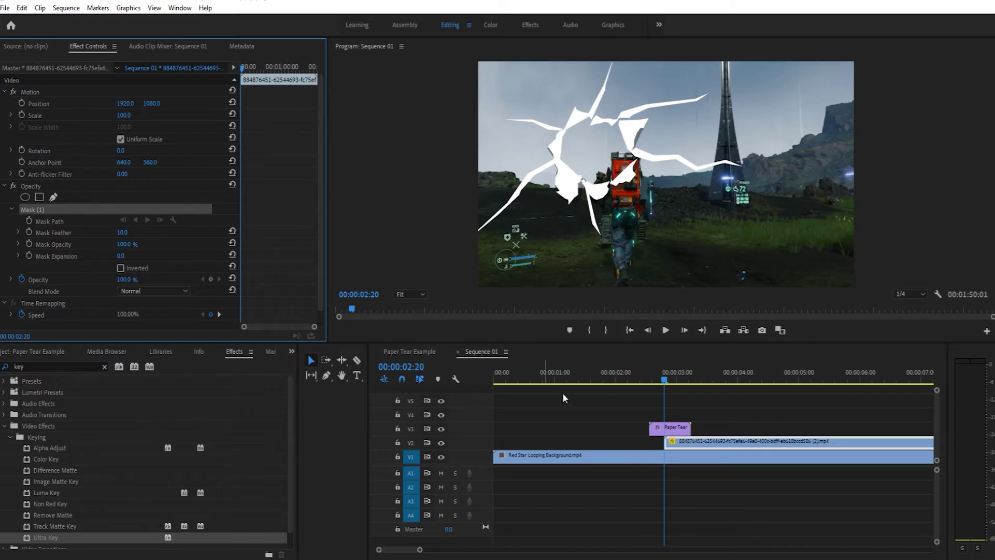
click(665, 419)
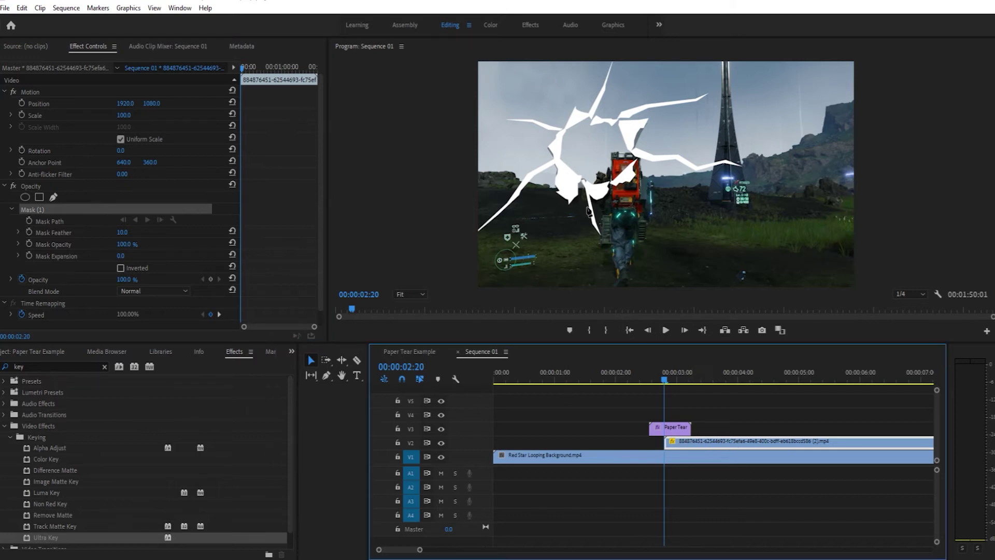
Step: Keep Mask (1) and place pen points along the hole's top and left edge
click(52, 212)
key(Delete)
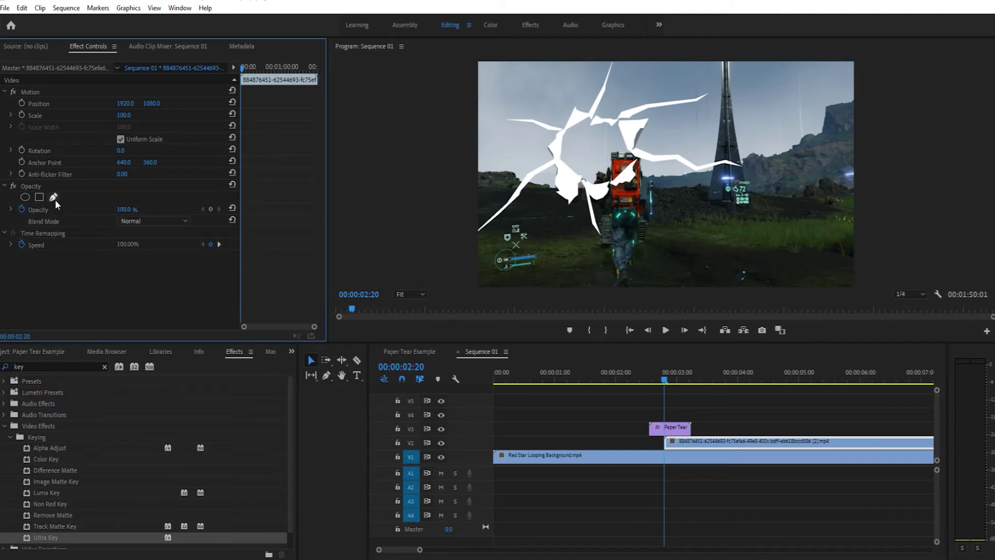
key(ctrl+z)
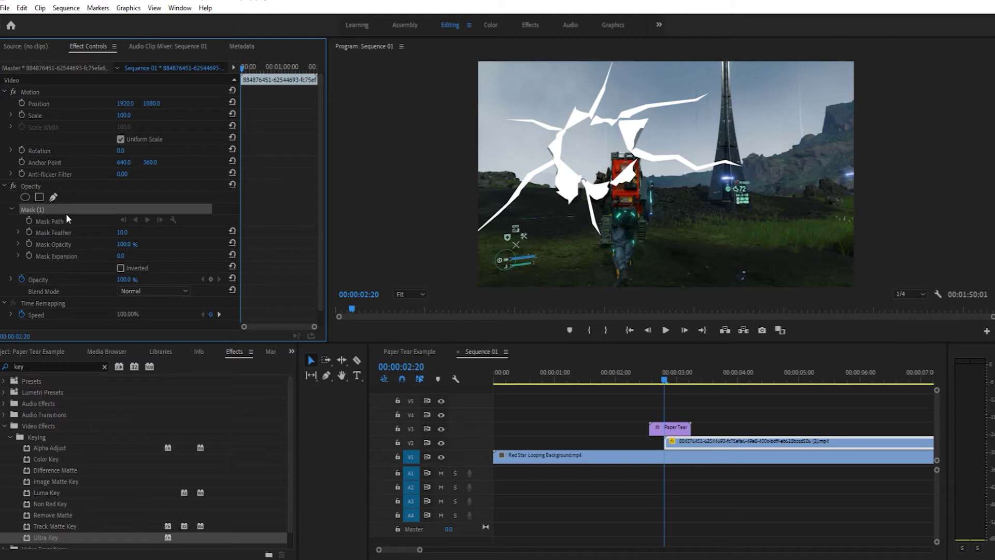
click(579, 119)
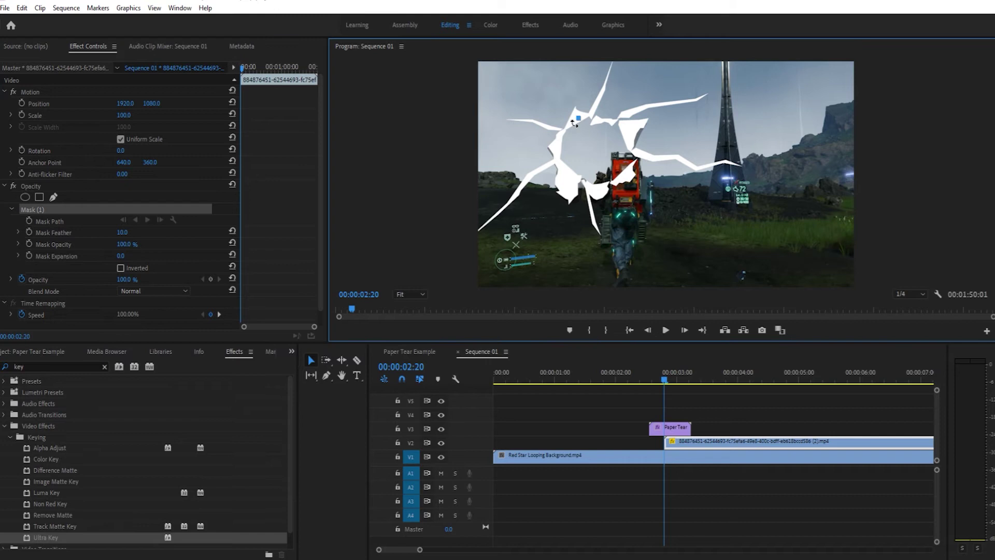
click(568, 127)
click(558, 146)
click(565, 170)
Step: Trace the hole's bottom and right side and close the mask on its first point
click(593, 187)
click(623, 178)
click(639, 155)
click(634, 136)
click(625, 124)
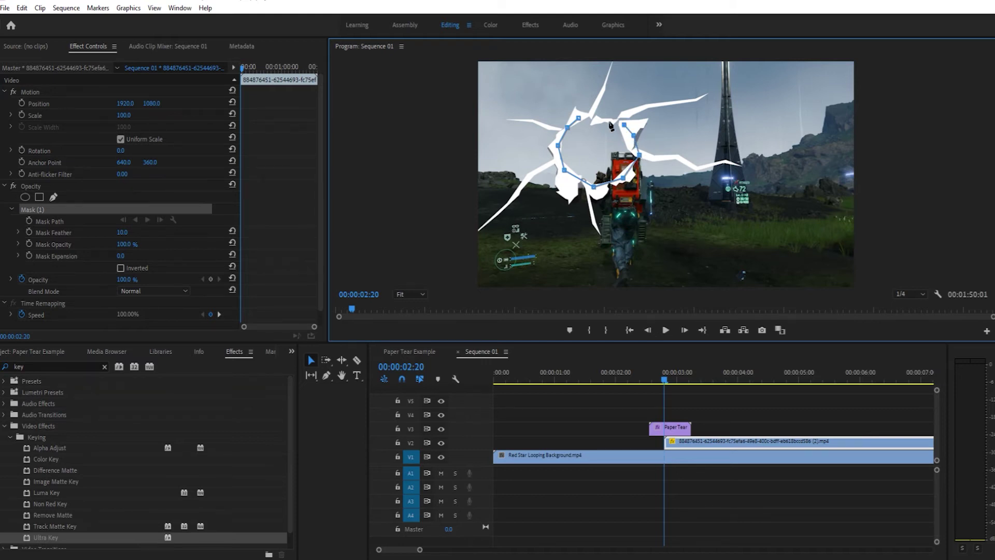
click(579, 117)
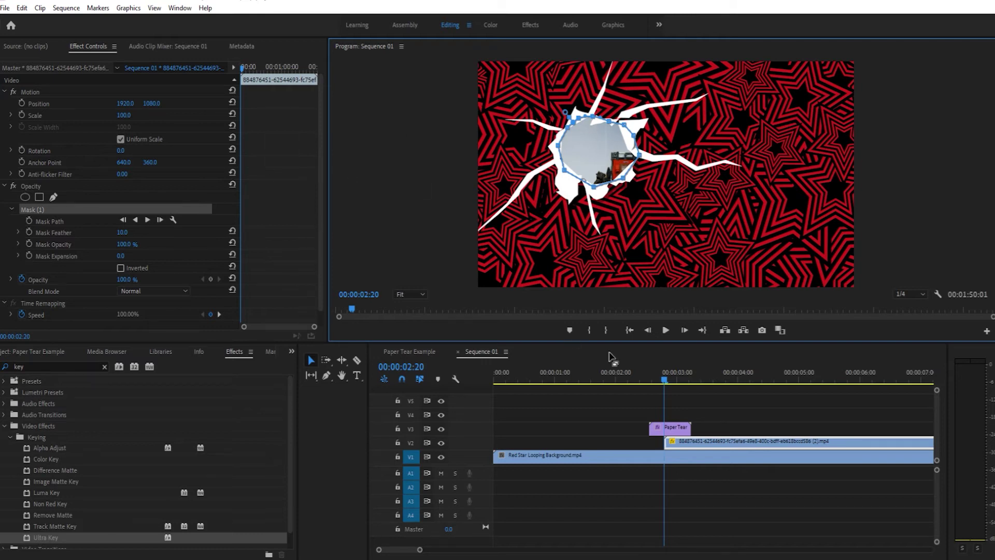
Step: At 00:00:02:20, select the gameplay clip's Mask (1) path, show its outline, and track forward one frame
click(660, 380)
drag(661, 380, 665, 383)
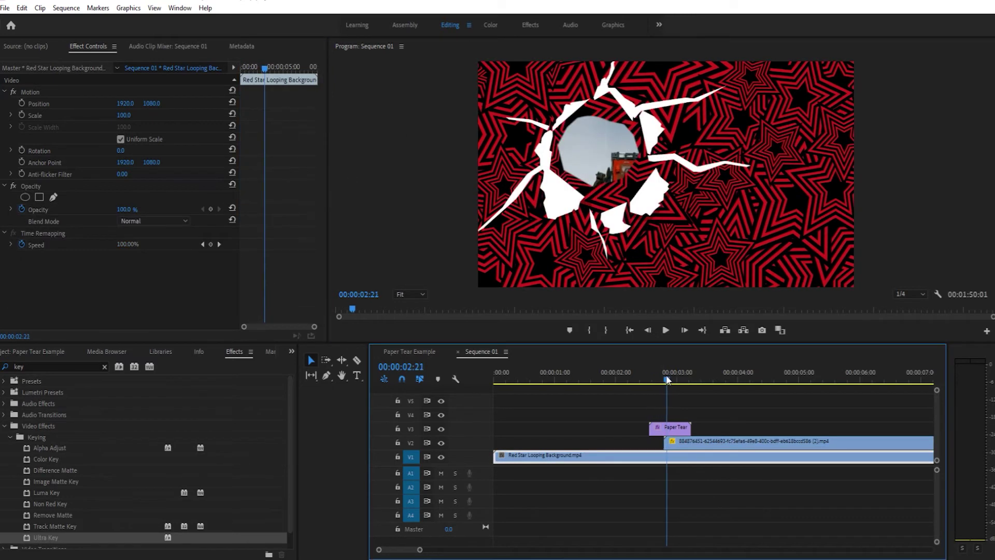
click(675, 442)
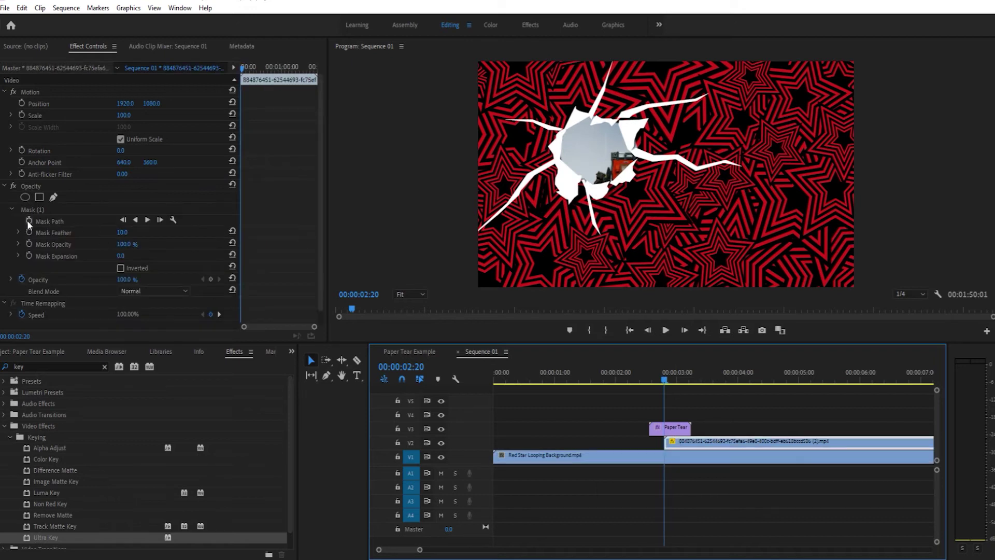
click(52, 222)
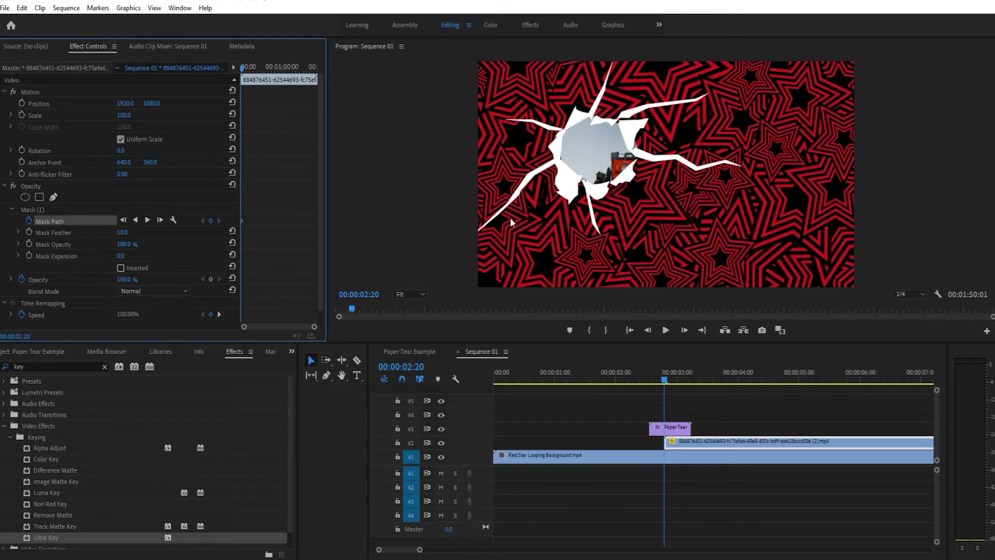
click(39, 212)
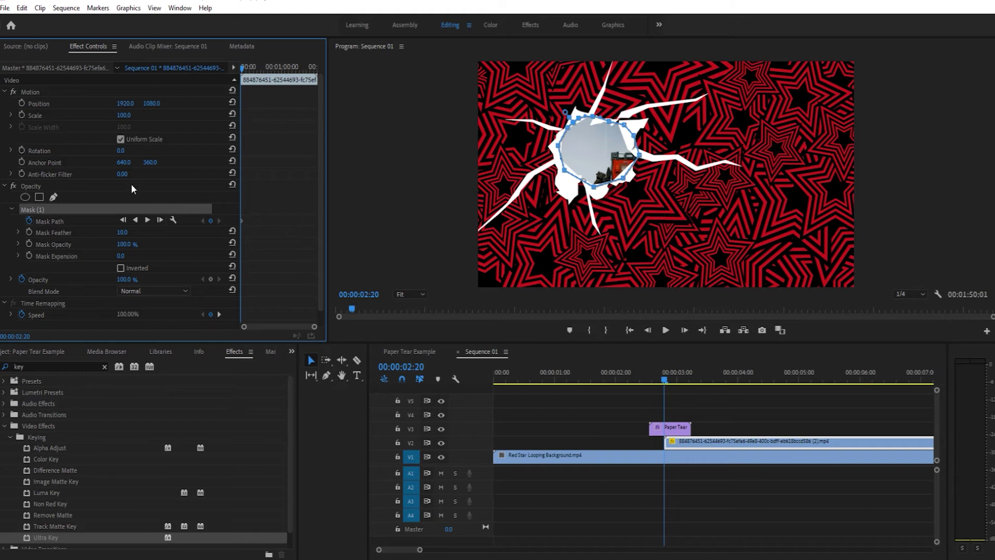
click(160, 221)
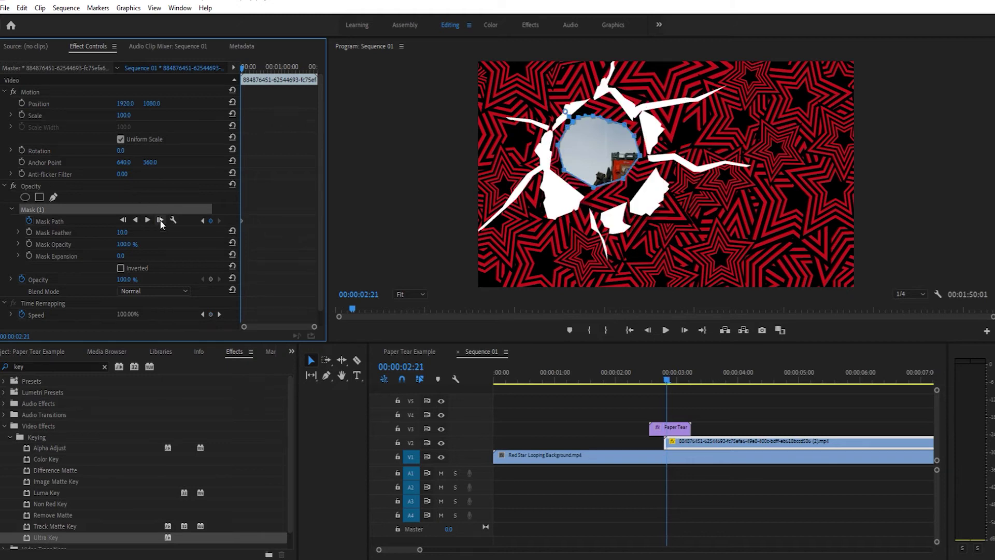
Step: Reshape the mask vertices to the widening tear at 00:00:02:21, then track forward again
drag(558, 147, 585, 111)
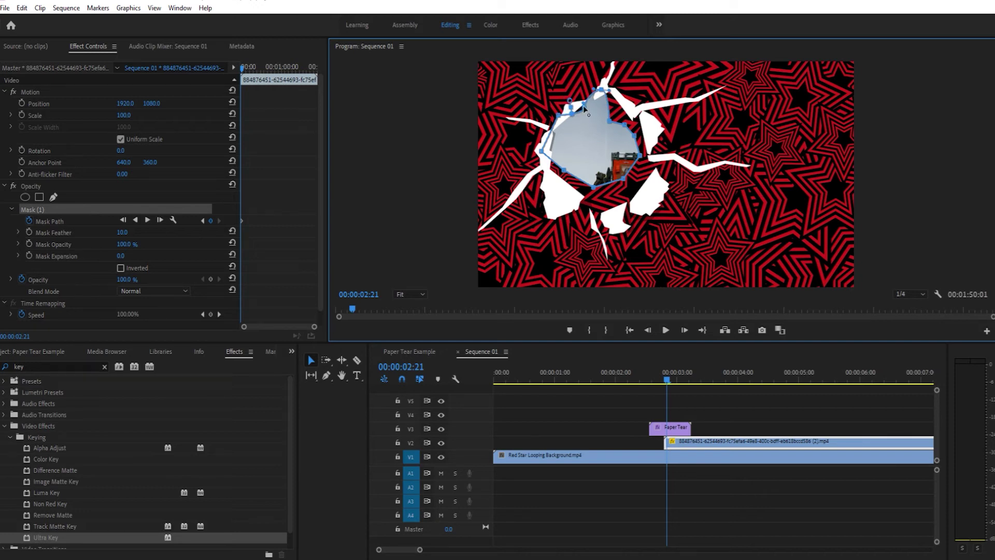
drag(587, 103, 606, 223)
drag(564, 170, 551, 192)
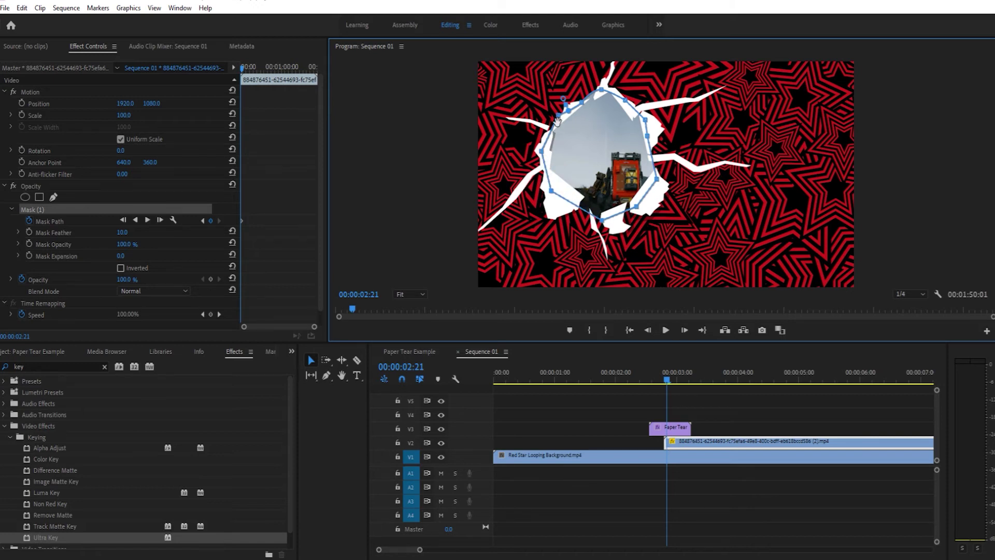
drag(559, 118, 561, 122)
click(154, 220)
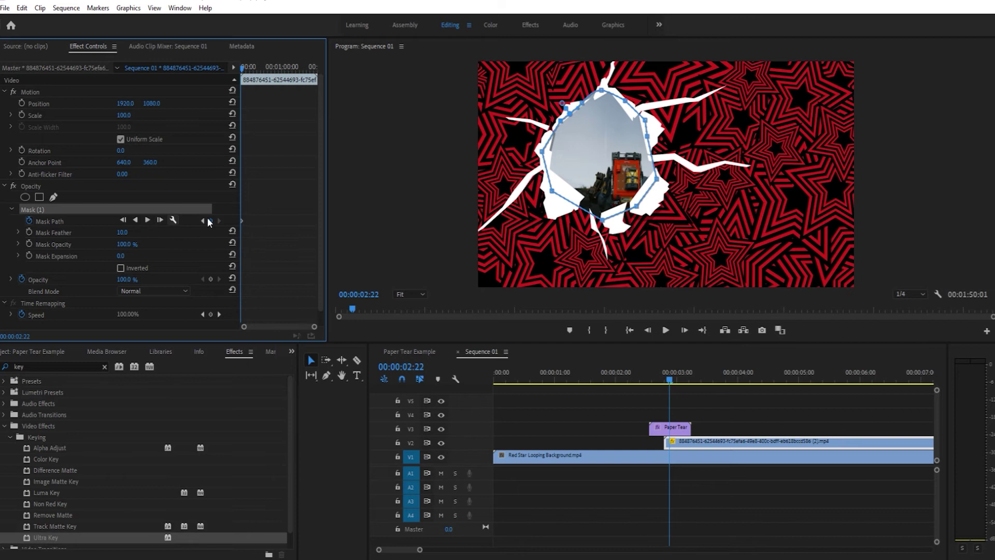
Step: Track the mask one frame forward and drag all its vertices outward to the tear
click(160, 220)
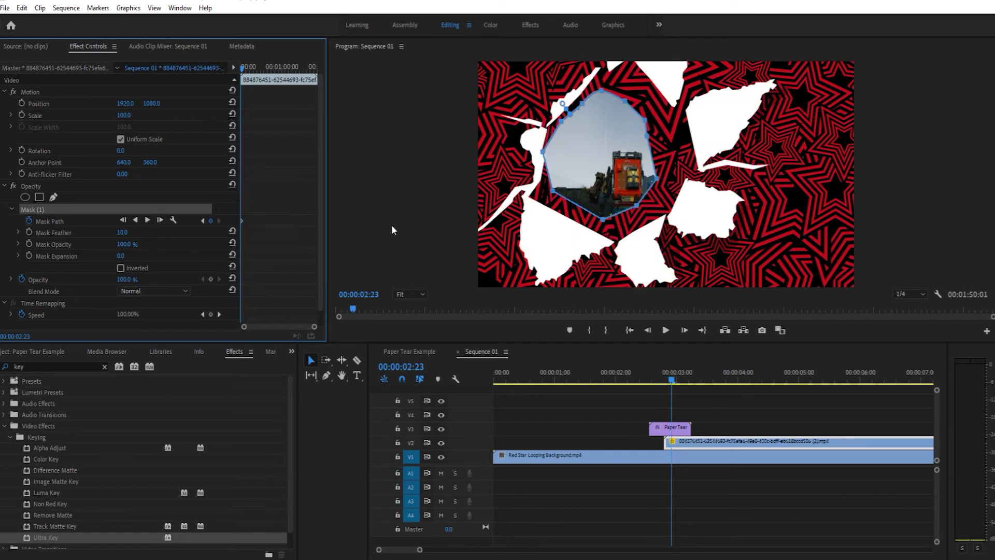
drag(553, 192, 541, 230)
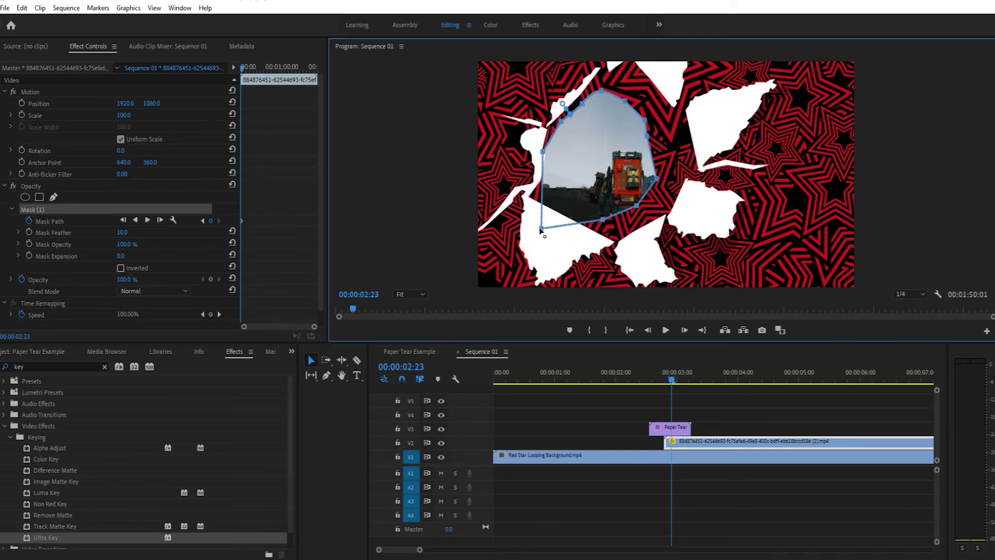
drag(603, 219, 611, 241)
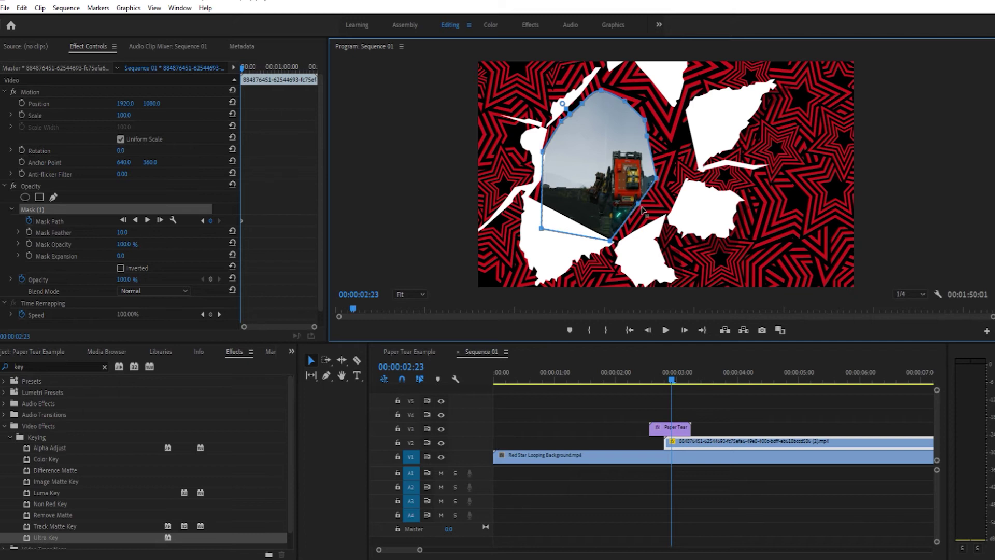
drag(641, 207, 664, 231)
drag(657, 179, 698, 186)
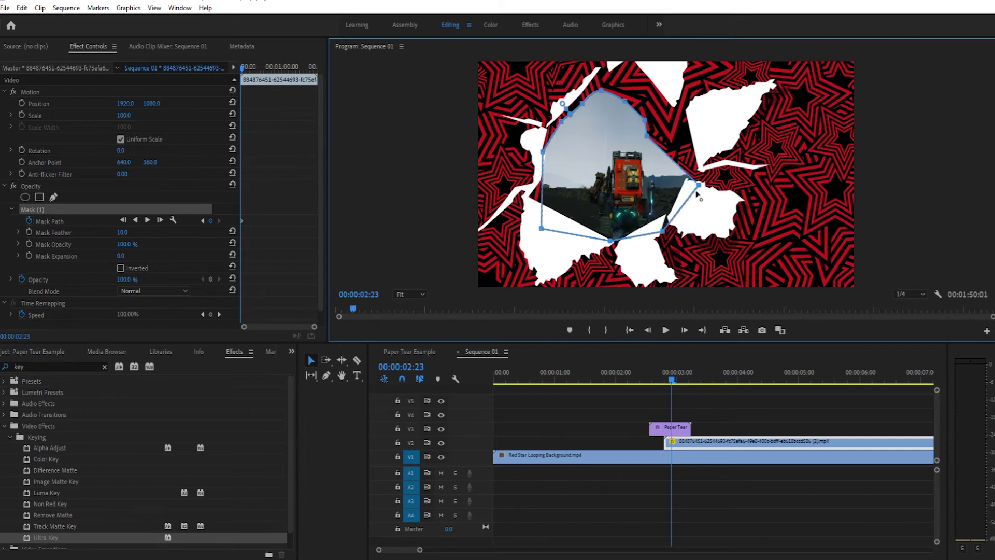
drag(647, 136, 705, 129)
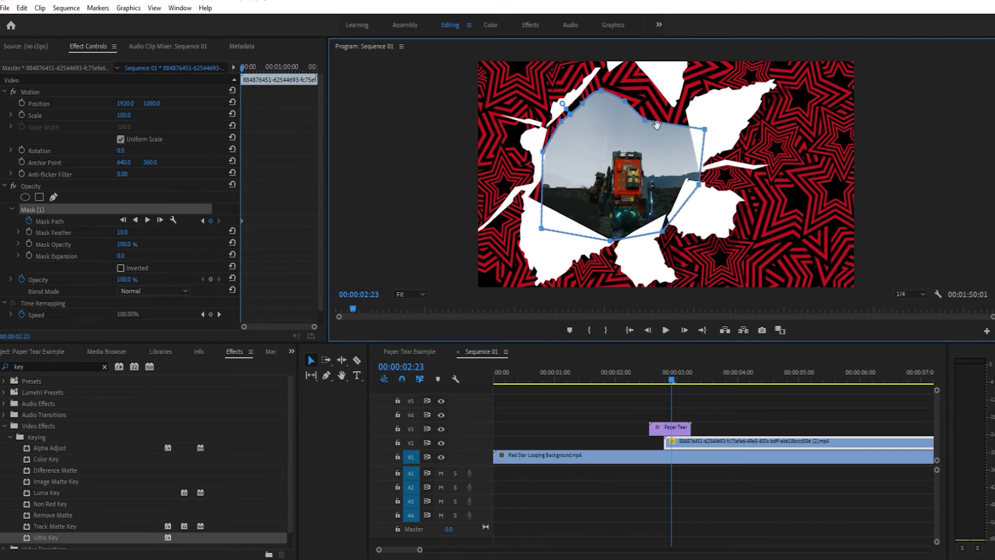
drag(645, 120, 692, 108)
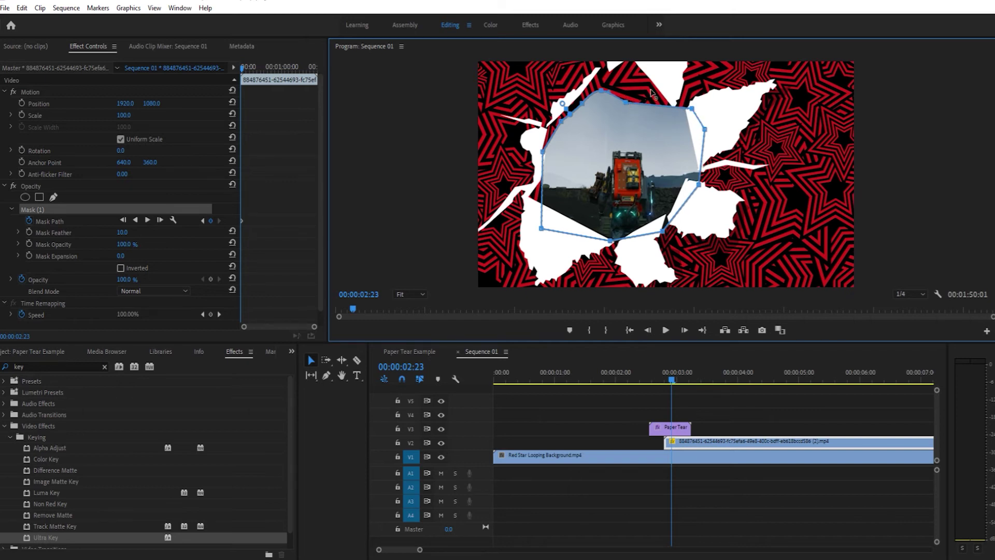
drag(627, 102, 668, 82)
drag(601, 91, 615, 63)
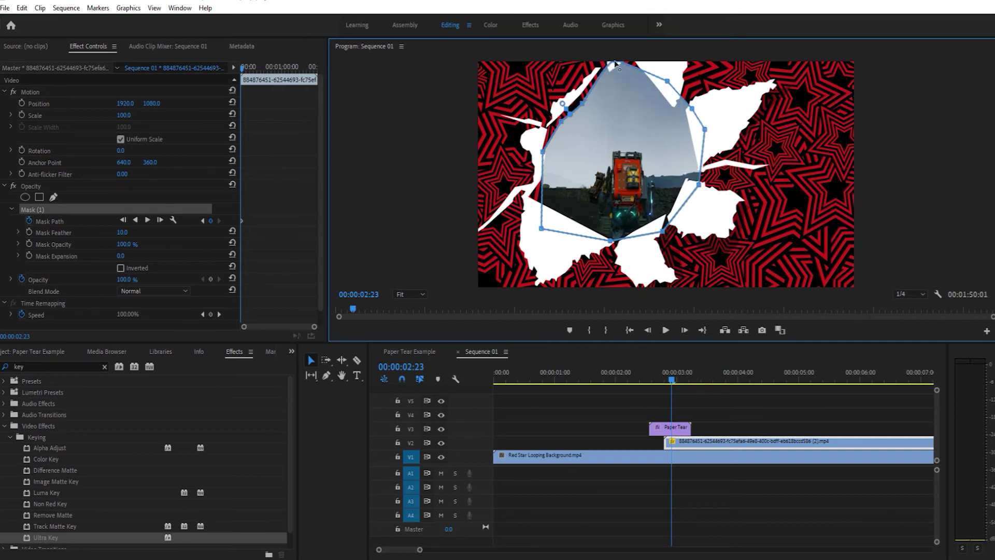
drag(667, 81, 670, 62)
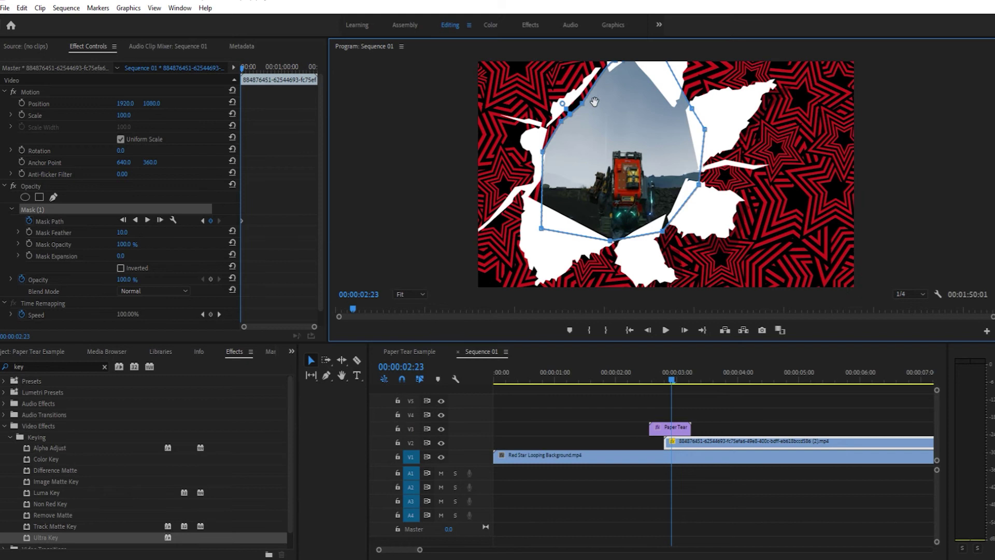
drag(562, 104, 551, 98)
drag(541, 228, 513, 243)
key(Right)
Step: On the next frame, push the mask points further out to the wider tear
drag(578, 238, 554, 292)
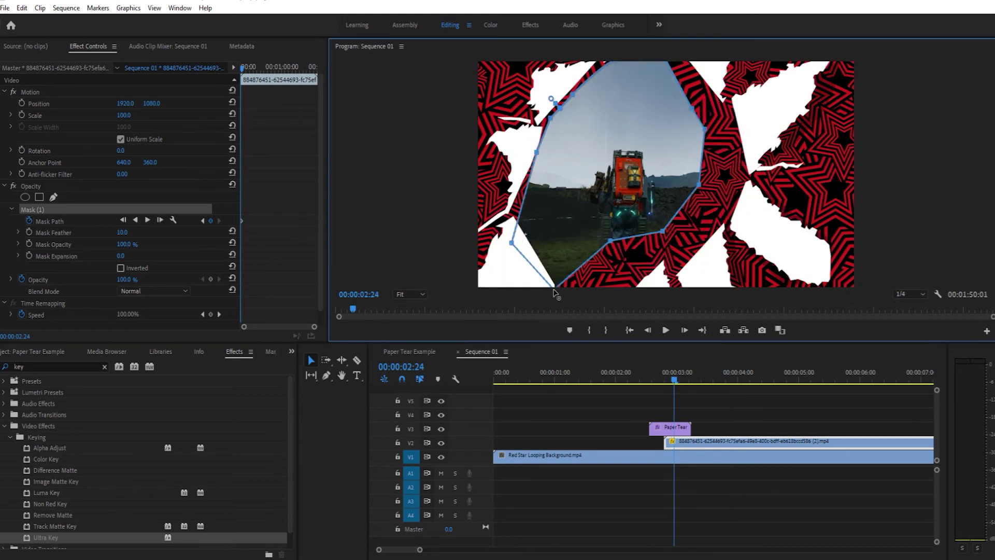
drag(664, 231, 708, 285)
drag(700, 184, 762, 225)
drag(705, 127, 765, 127)
drag(692, 109, 736, 94)
drag(551, 98, 539, 86)
drag(536, 153, 526, 150)
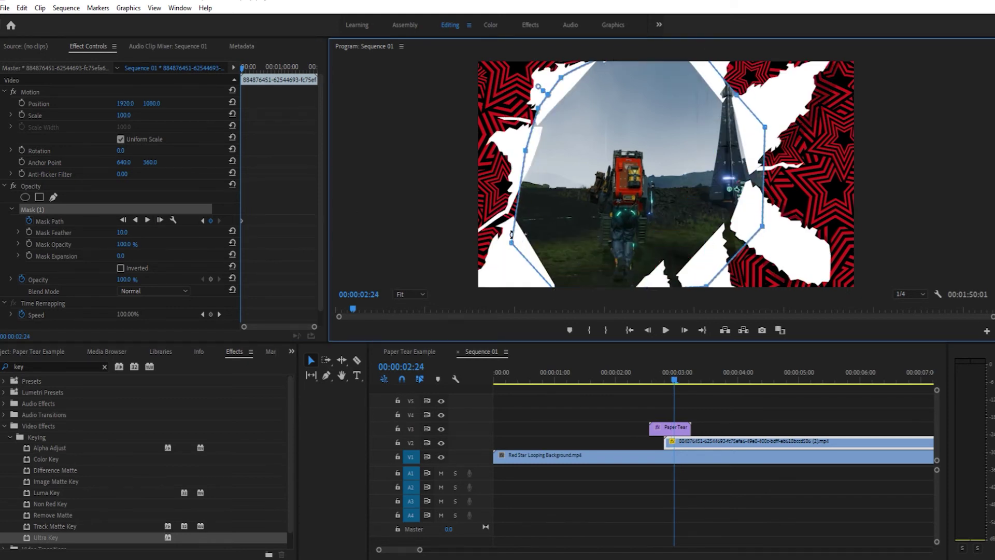
key(Right)
key(Right)
key(Right)
key(Right)
key(Right)
key(Right)
key(Right)
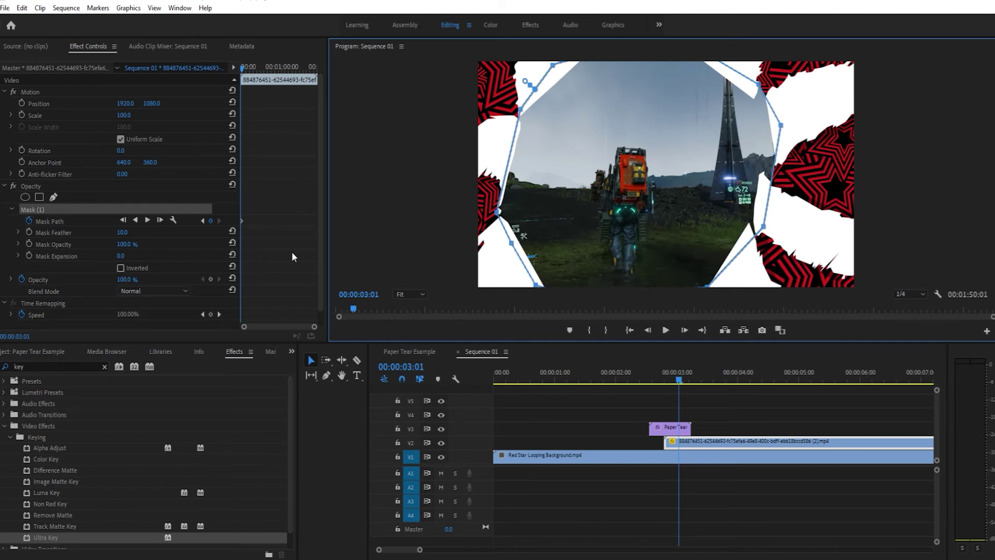
Step: Expand the mask past the frame edges over the remaining frames up to 00:00:03:05
click(293, 257)
key(Right)
key(Right)
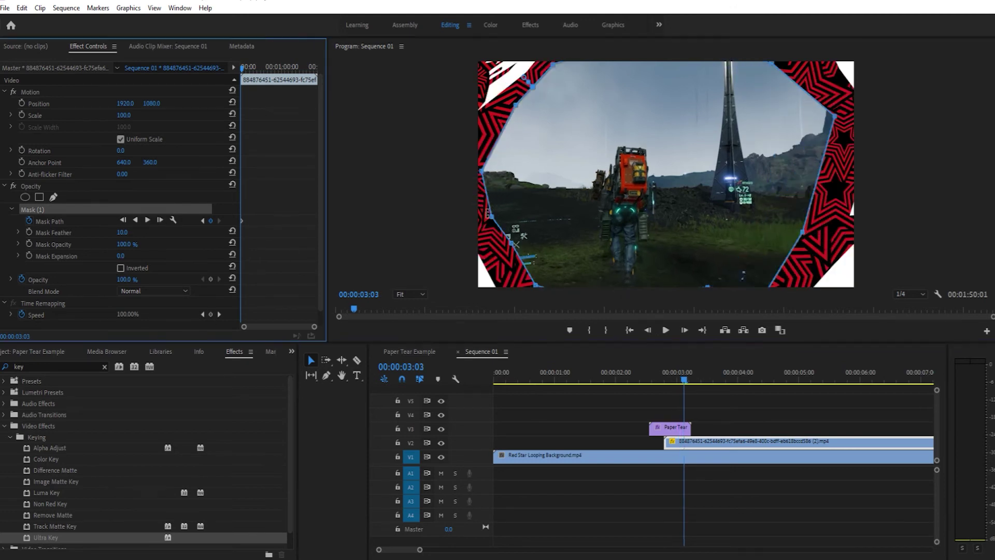
drag(482, 171, 455, 148)
drag(516, 105, 495, 89)
drag(834, 117, 885, 97)
drag(789, 233, 852, 212)
drag(492, 215, 454, 226)
key(Right)
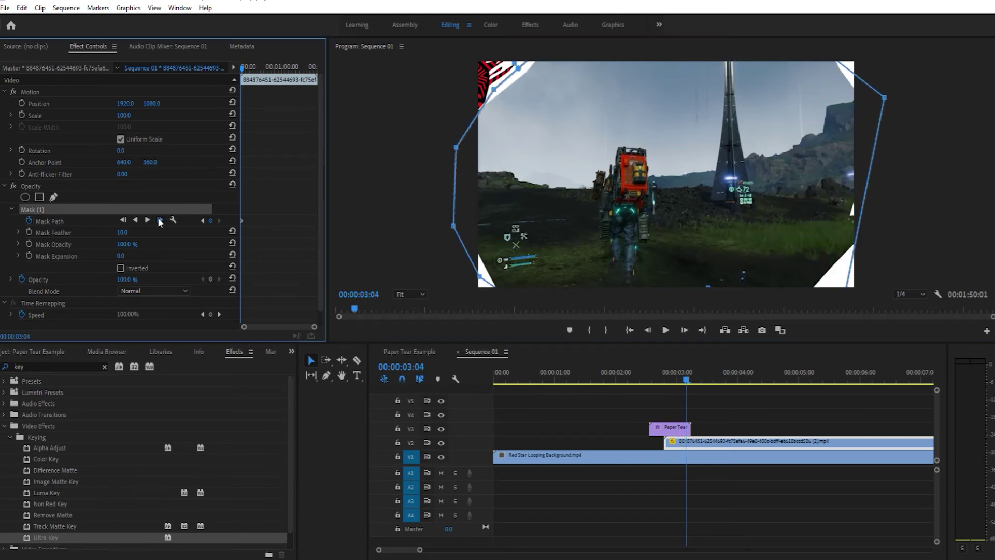
click(511, 228)
key(Right)
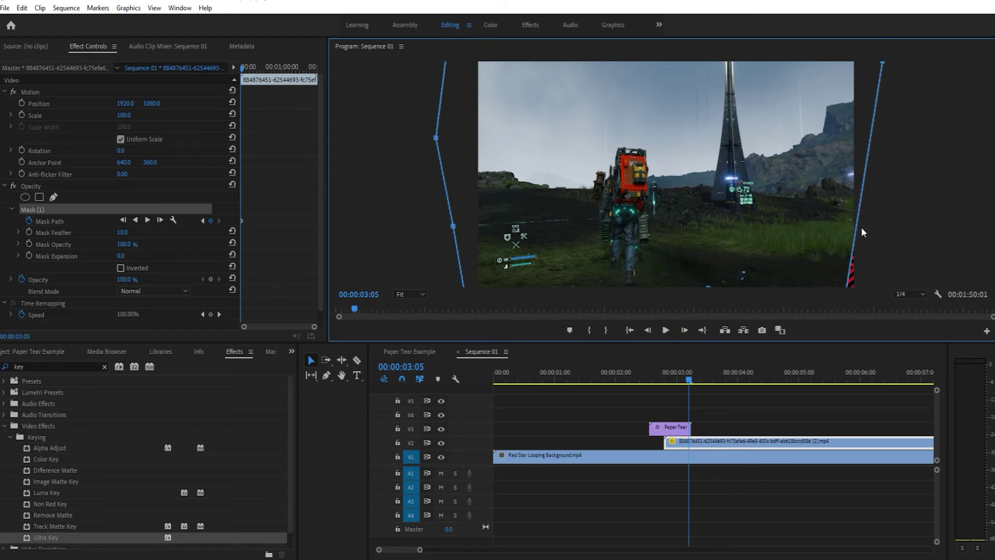
Step: At 00:00:03:06, add left-edge mask points and push vertices beyond the frame edges
drag(856, 225, 905, 268)
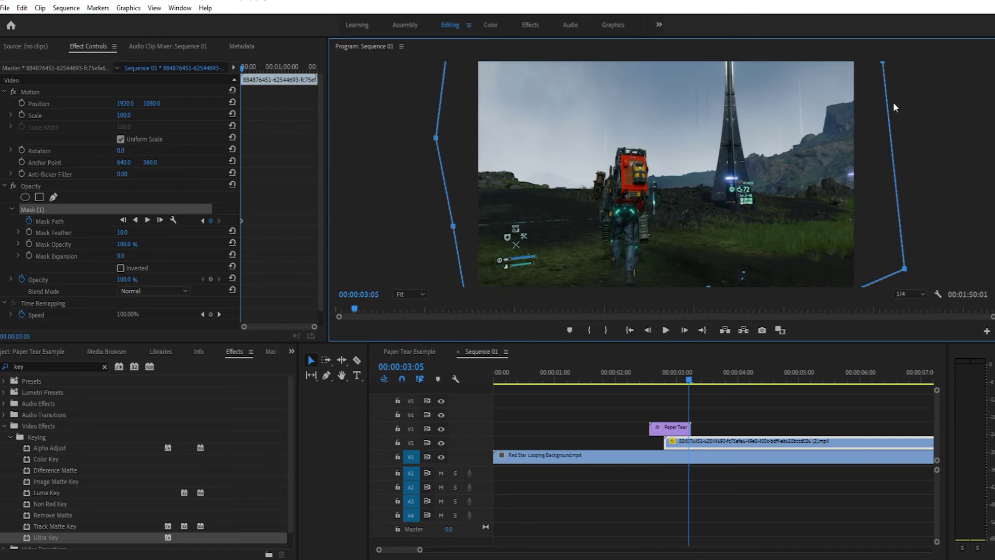
click(161, 220)
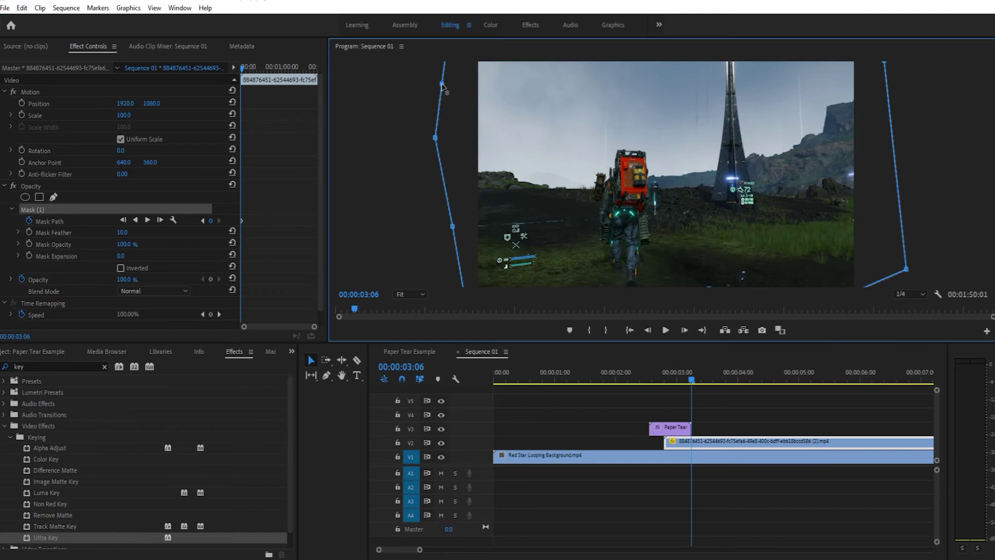
mouse_move(443, 87)
mouse_down()
mouse_move(472, 99)
mouse_move(438, 92)
mouse_move(426, 118)
mouse_move(436, 82)
mouse_up()
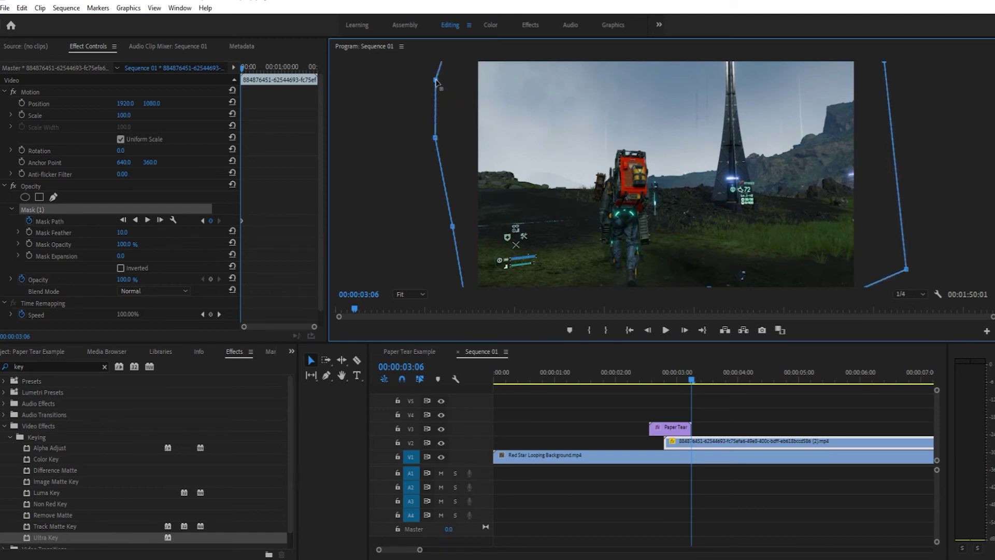
click(444, 181)
mouse_move(443, 181)
mouse_down()
mouse_move(407, 182)
mouse_move(450, 183)
mouse_move(450, 174)
mouse_up()
mouse_move(708, 278)
mouse_down()
mouse_move(708, 226)
mouse_move(710, 287)
mouse_move(709, 277)
mouse_up()
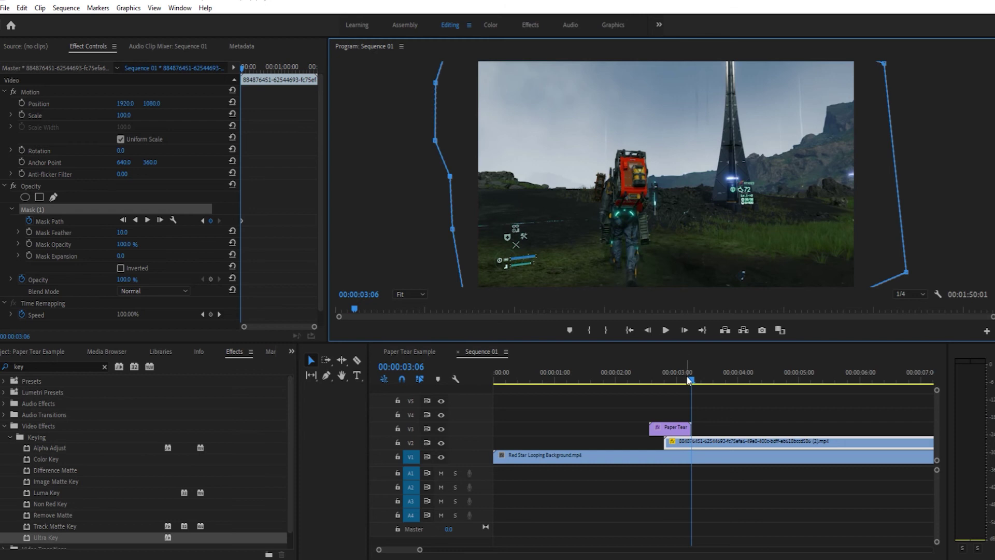
drag(690, 379, 452, 372)
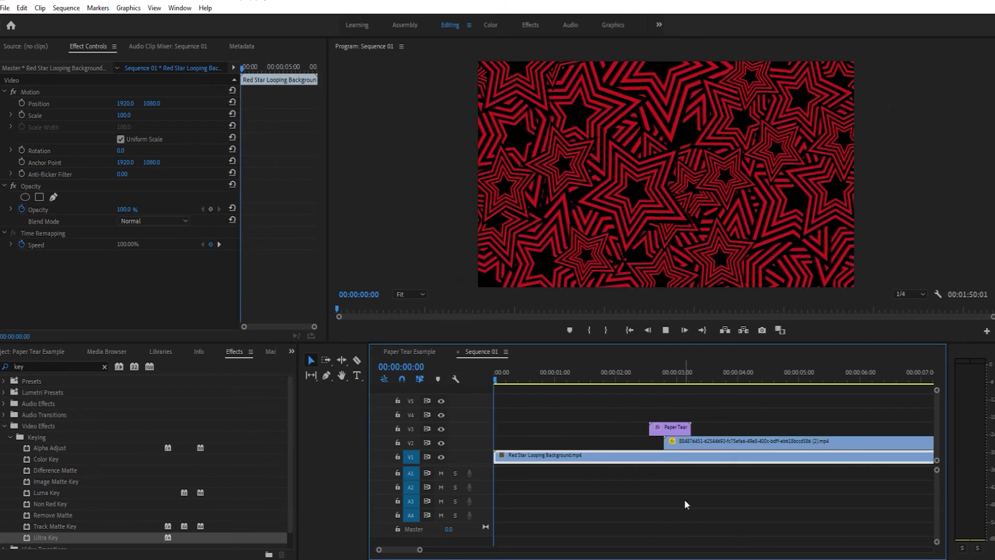
key(space)
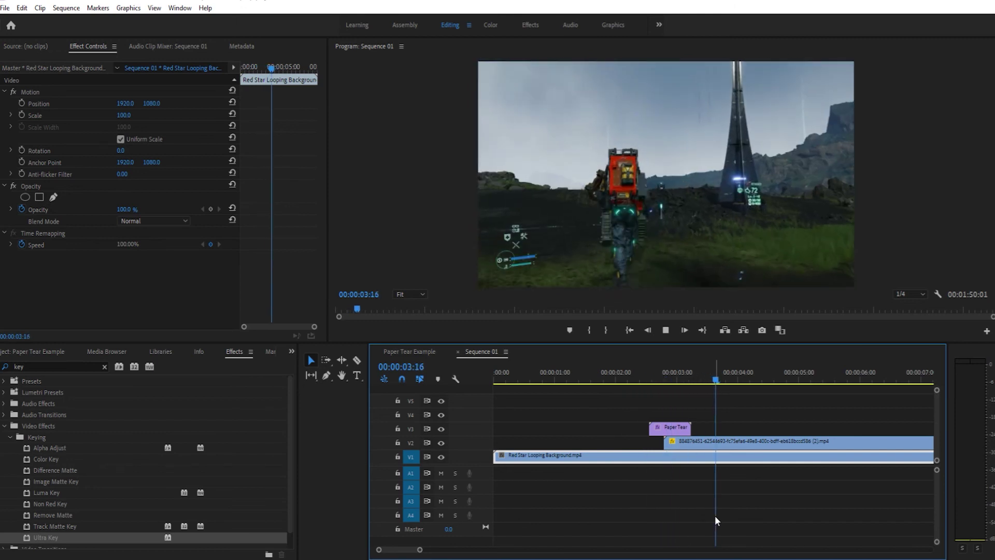
click(646, 380)
drag(647, 380, 478, 378)
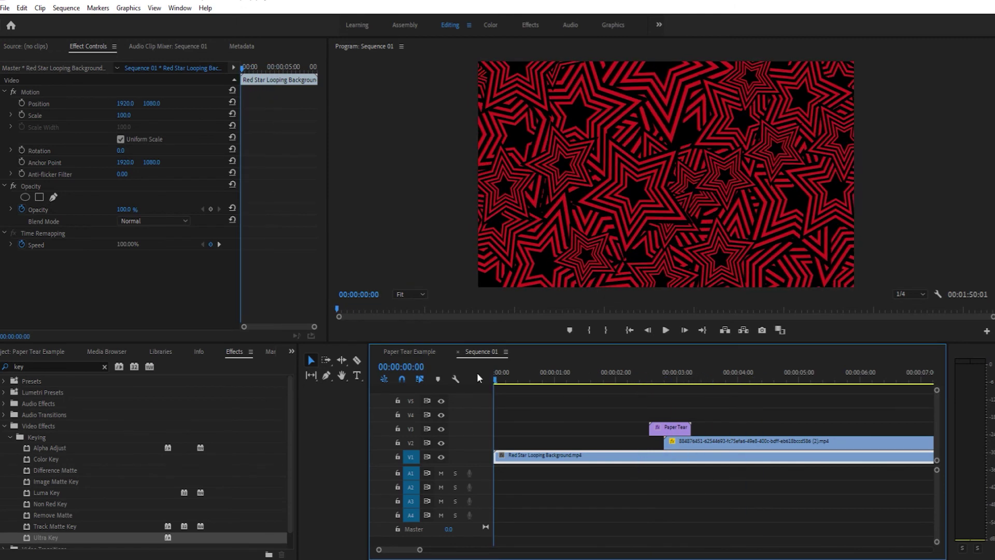
click(665, 331)
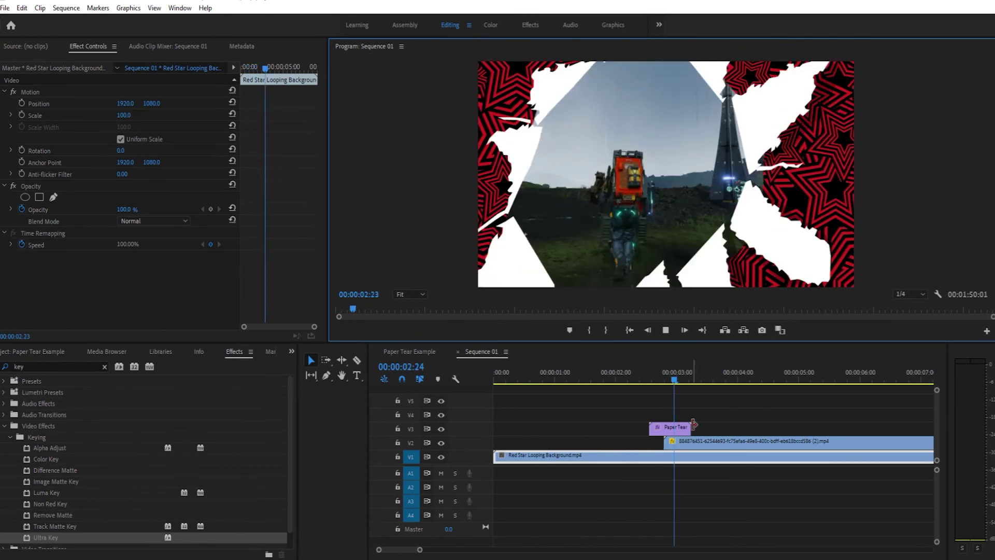
drag(667, 377, 677, 378)
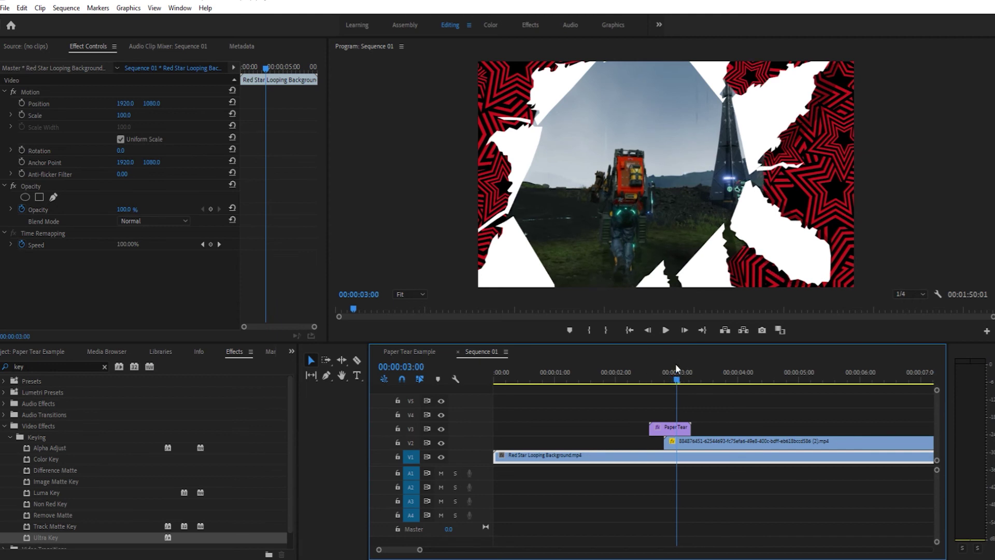
mouse_move(677, 379)
mouse_down()
mouse_move(669, 379)
mouse_move(693, 380)
mouse_up()
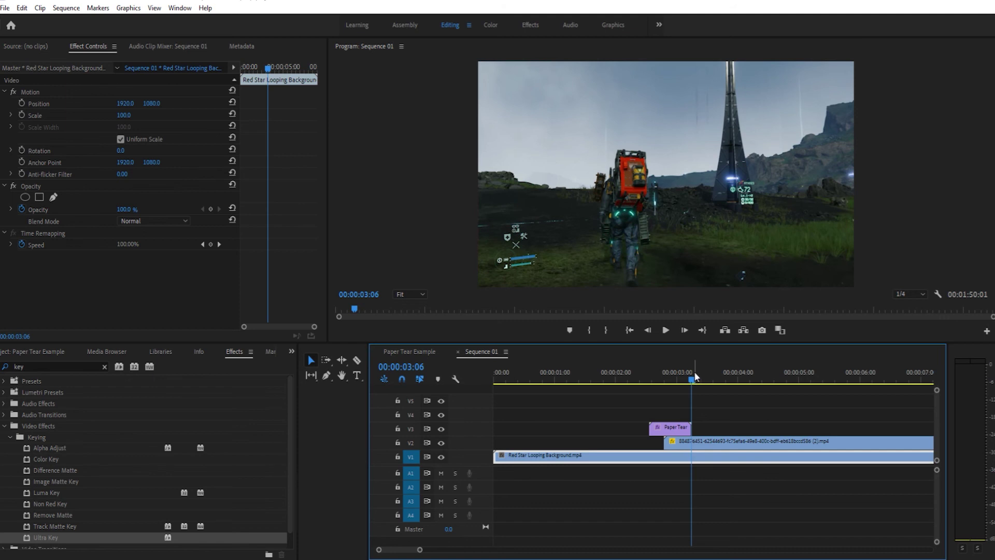
drag(695, 377, 656, 385)
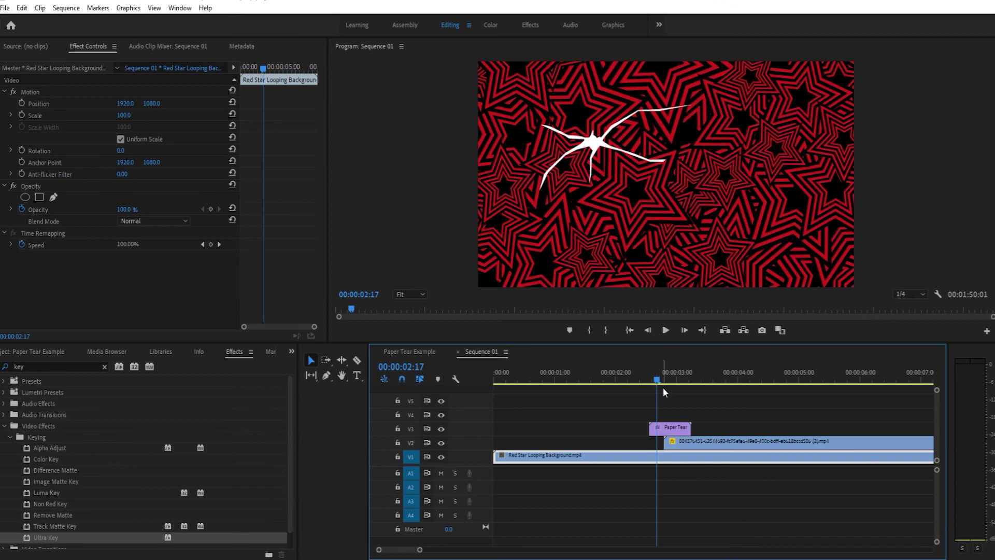
click(664, 379)
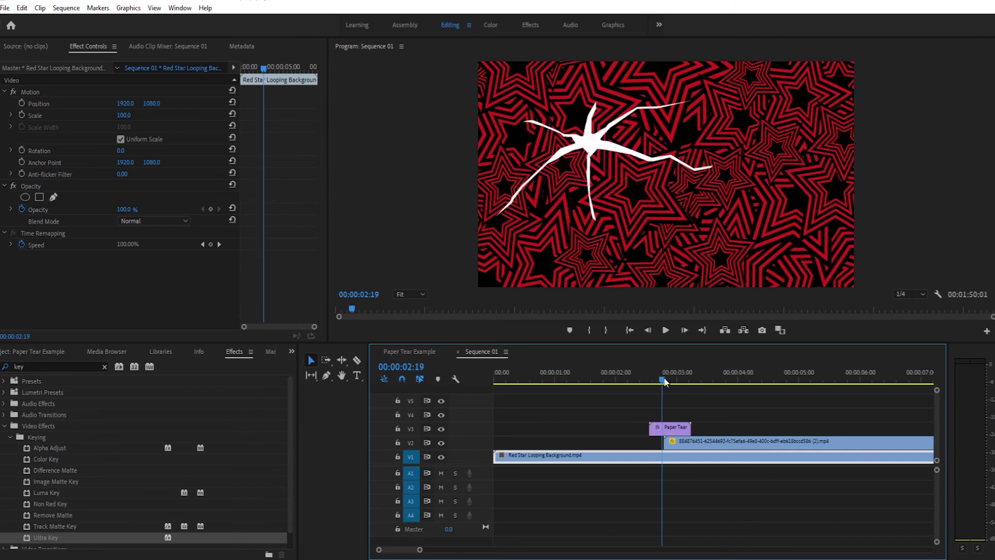
drag(665, 383, 679, 381)
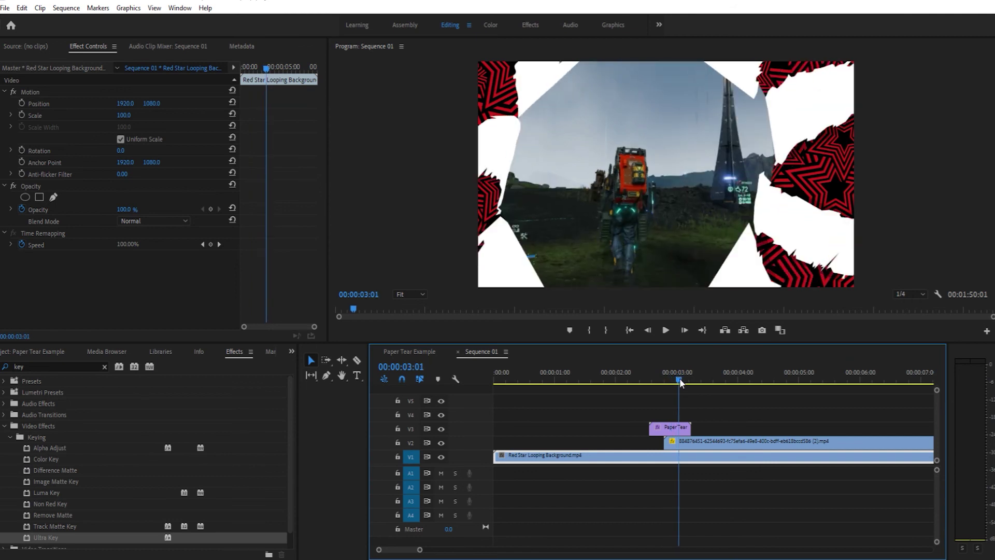